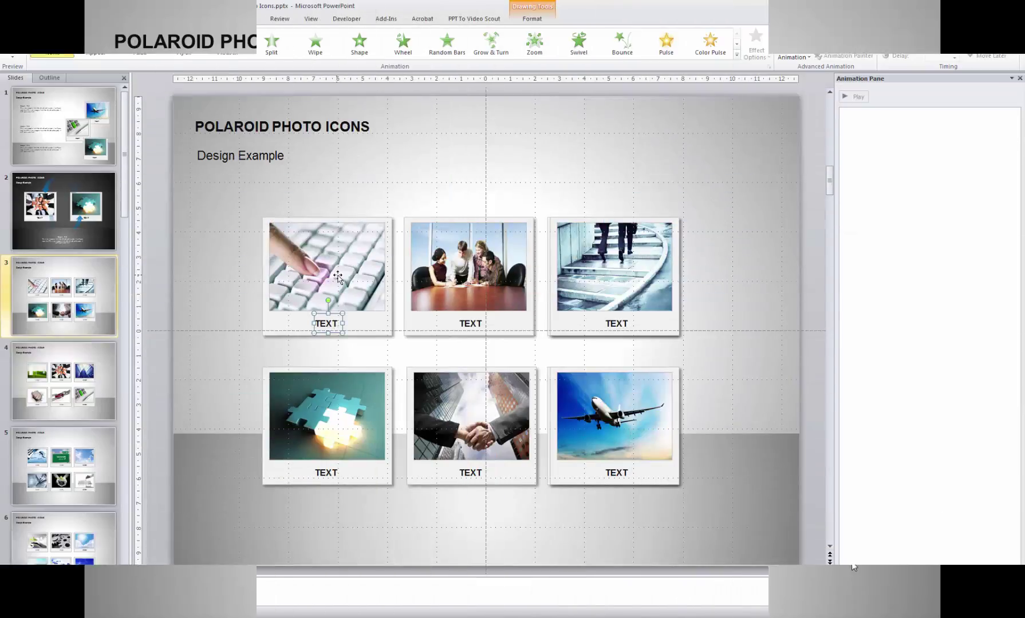
- Select the keyboard photo and its TEXT caption and group them into one object
left_click(323, 322)
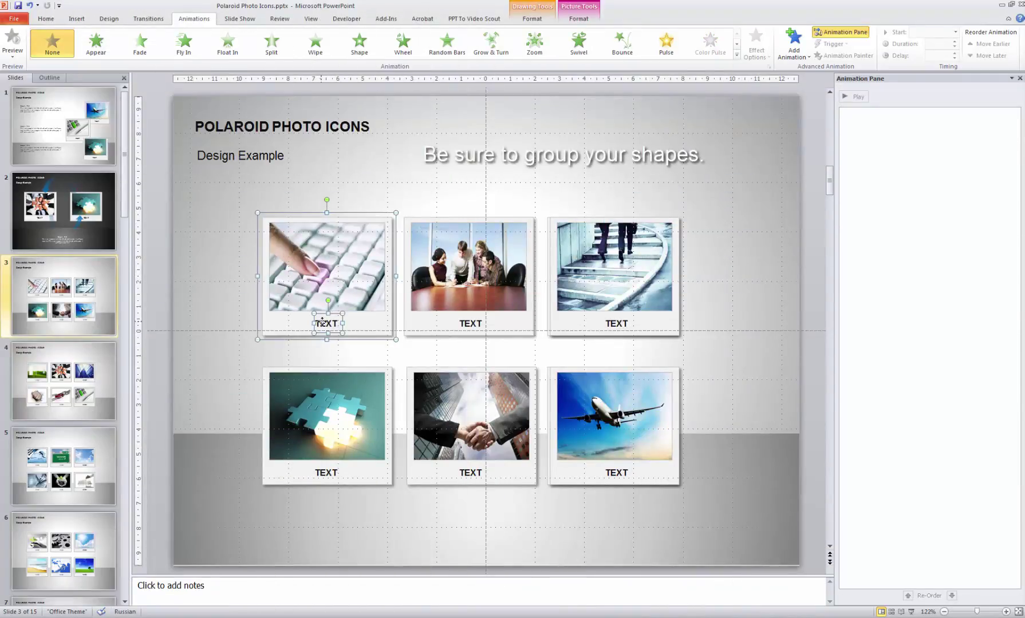
left_click(316, 281)
left_click(318, 323)
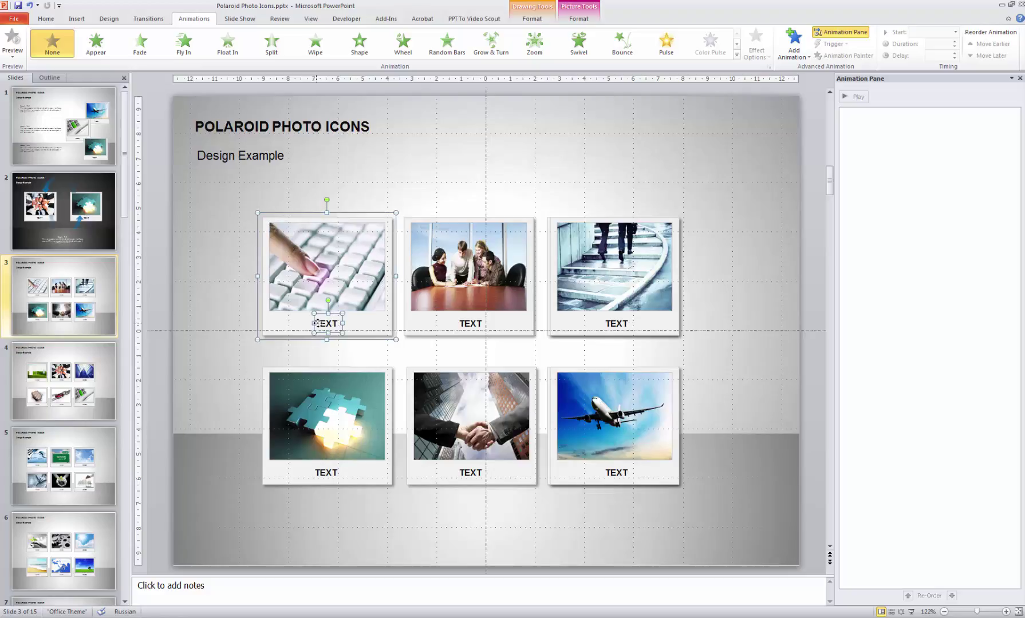
right_click(311, 292)
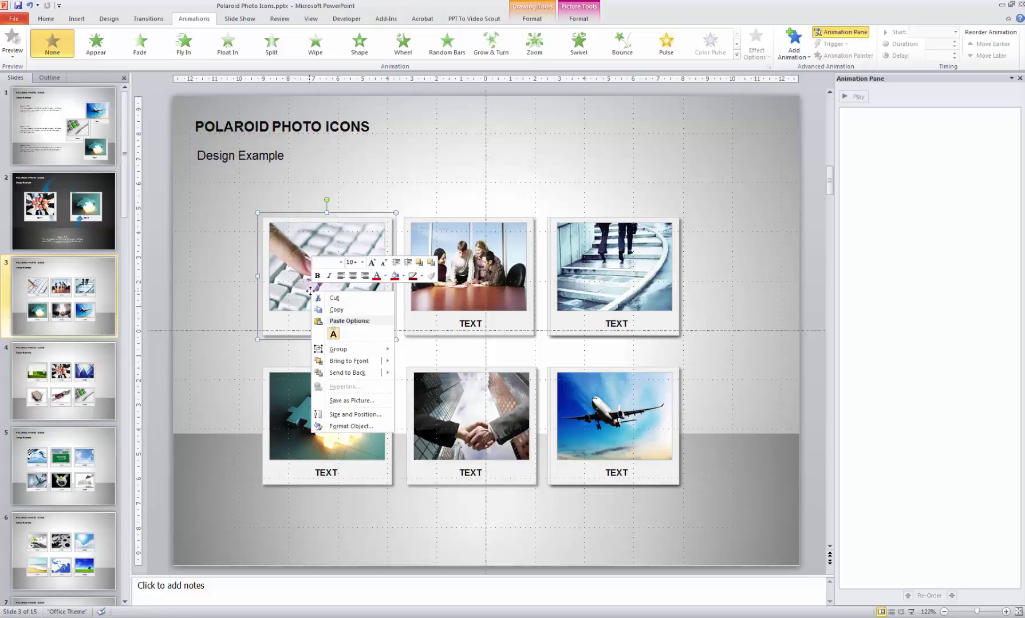
left_click(412, 349)
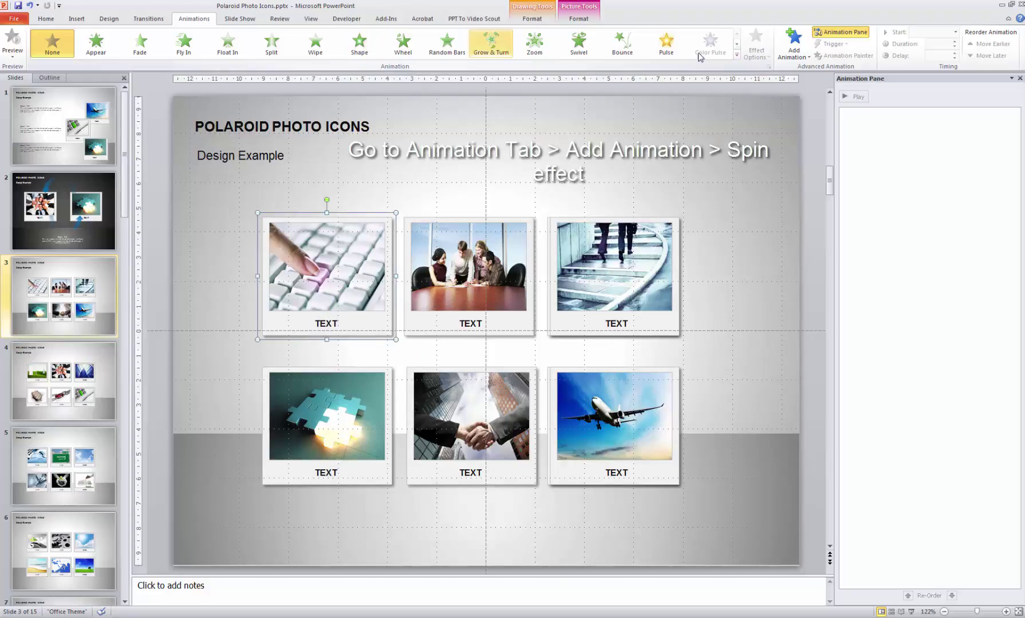
- Add a Spin emphasis to the keyboard photo group (Group 22) with a 1-second (Fast) duration
left_click(808, 57)
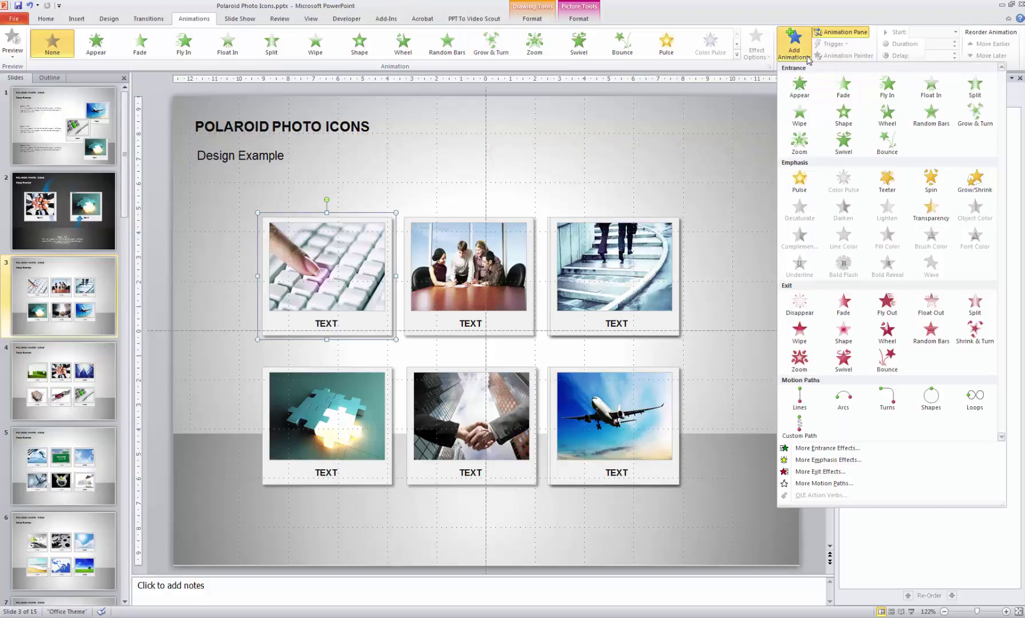
left_click(930, 182)
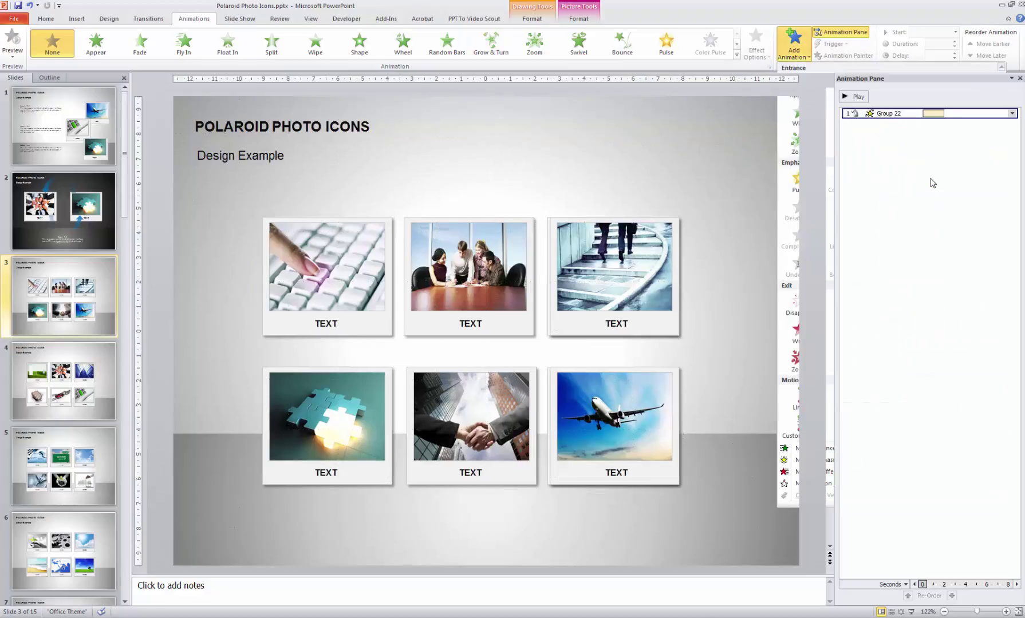
left_click(1012, 114)
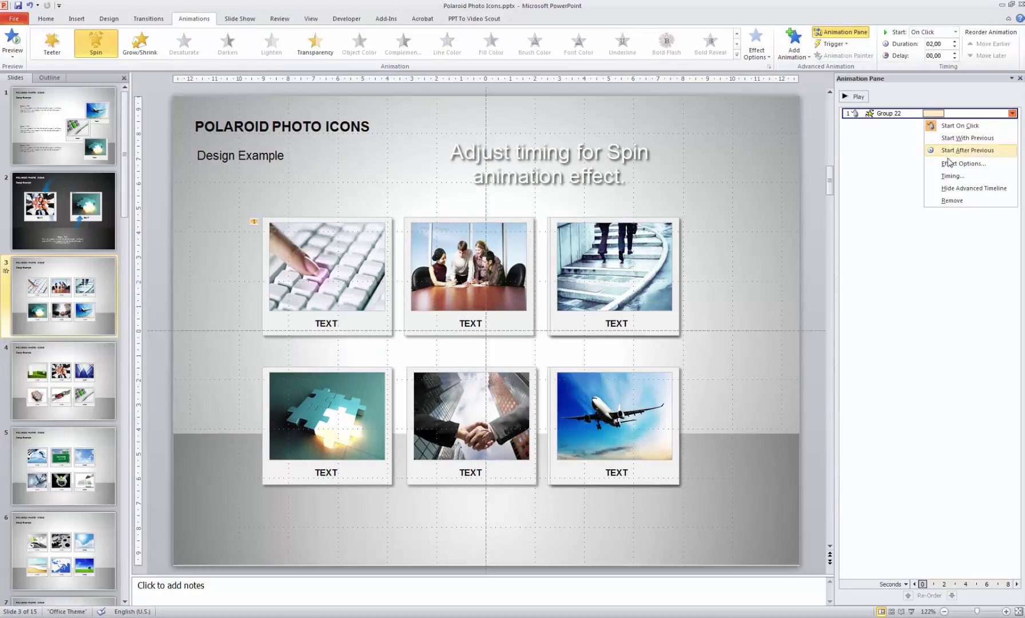
left_click(953, 177)
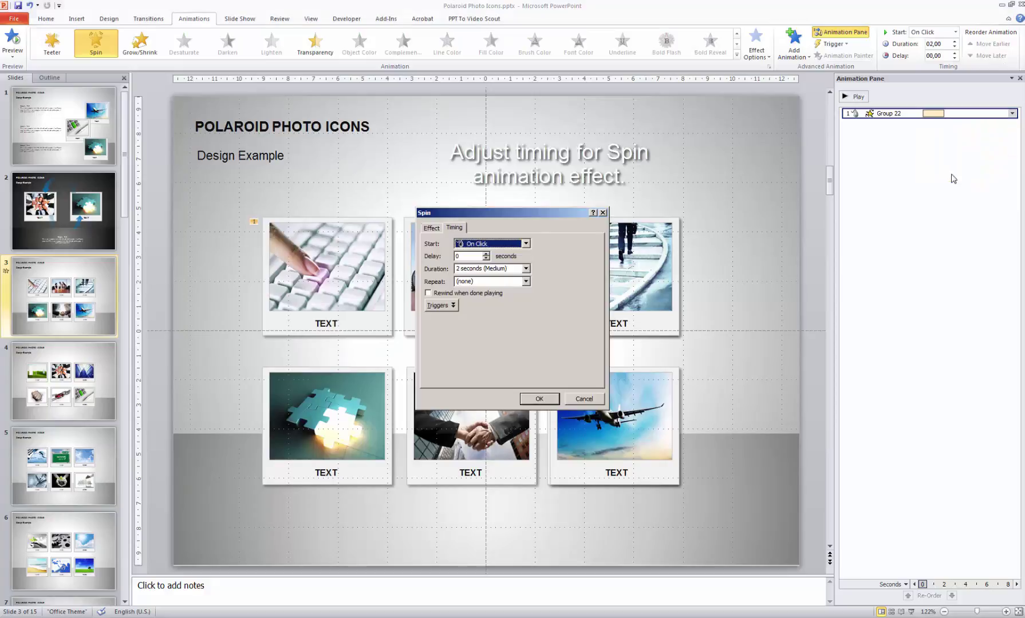
left_click(526, 268)
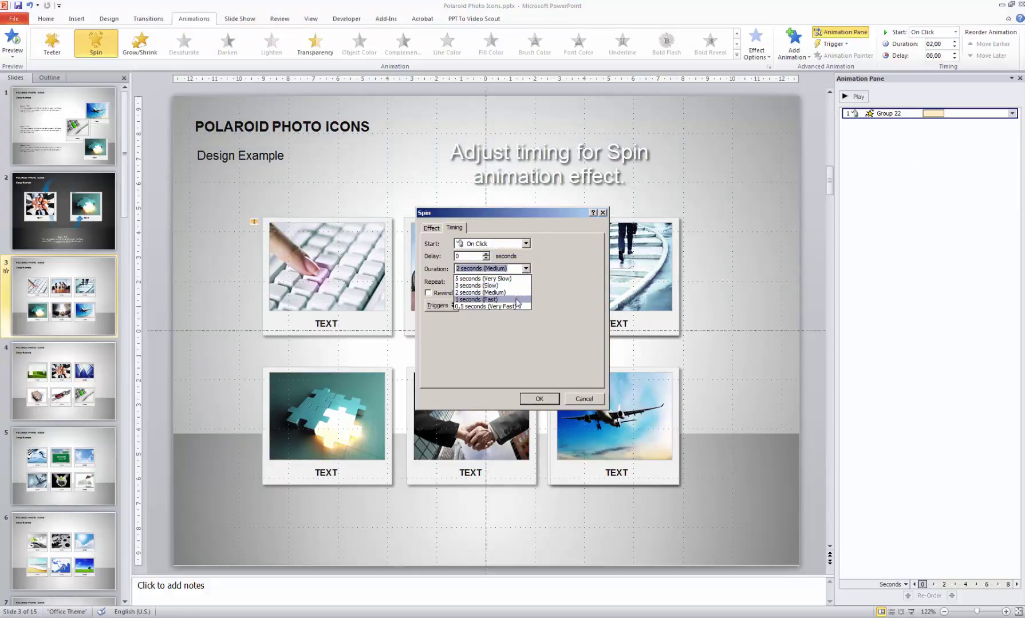
left_click(517, 299)
left_click(539, 399)
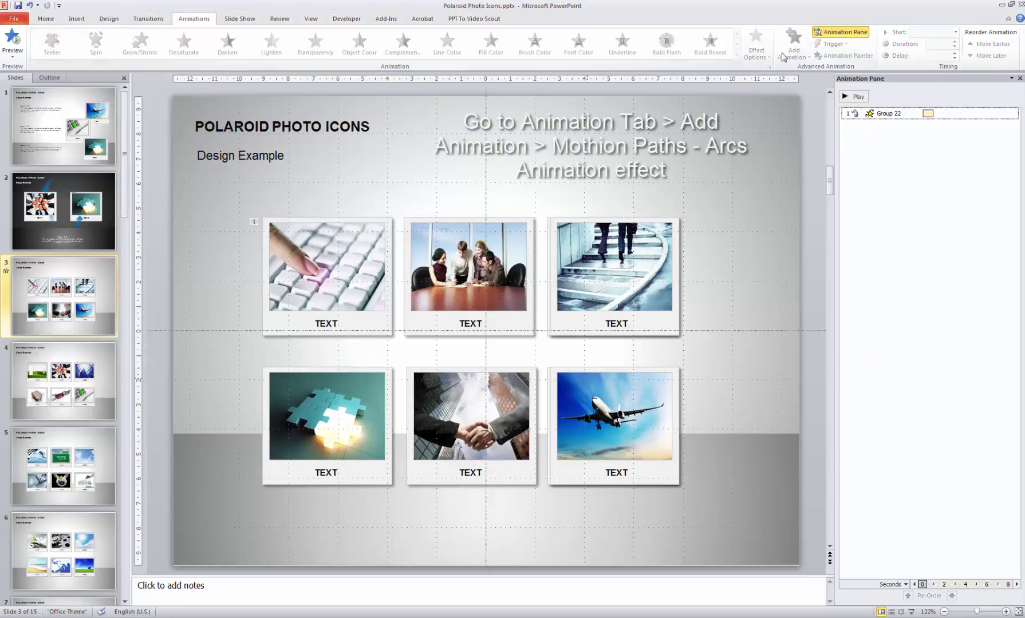
- Add an Arcs motion path to the keyboard photo group
left_click(320, 286)
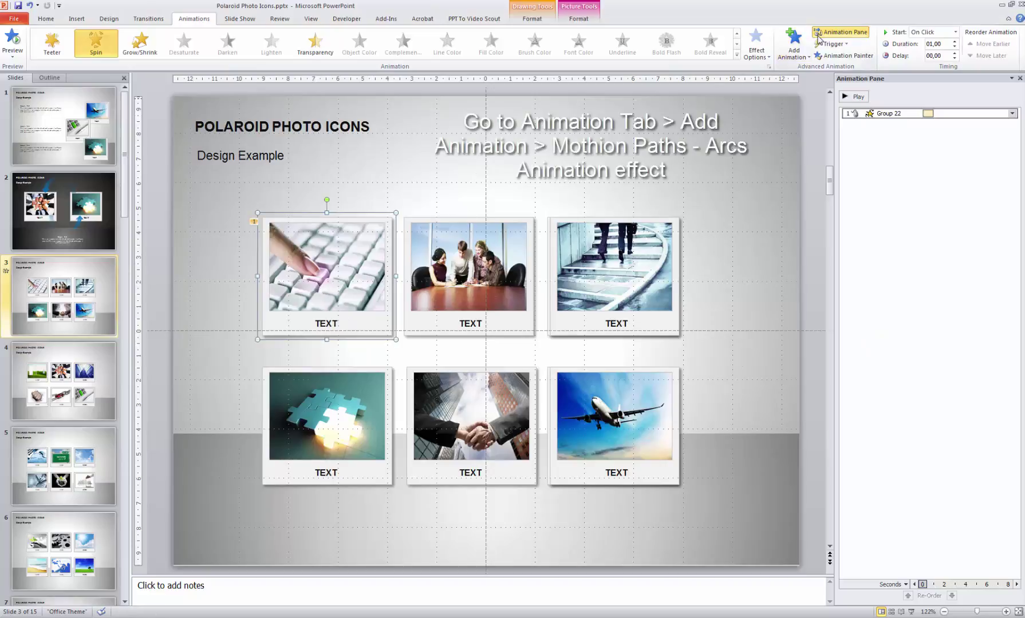
left_click(794, 45)
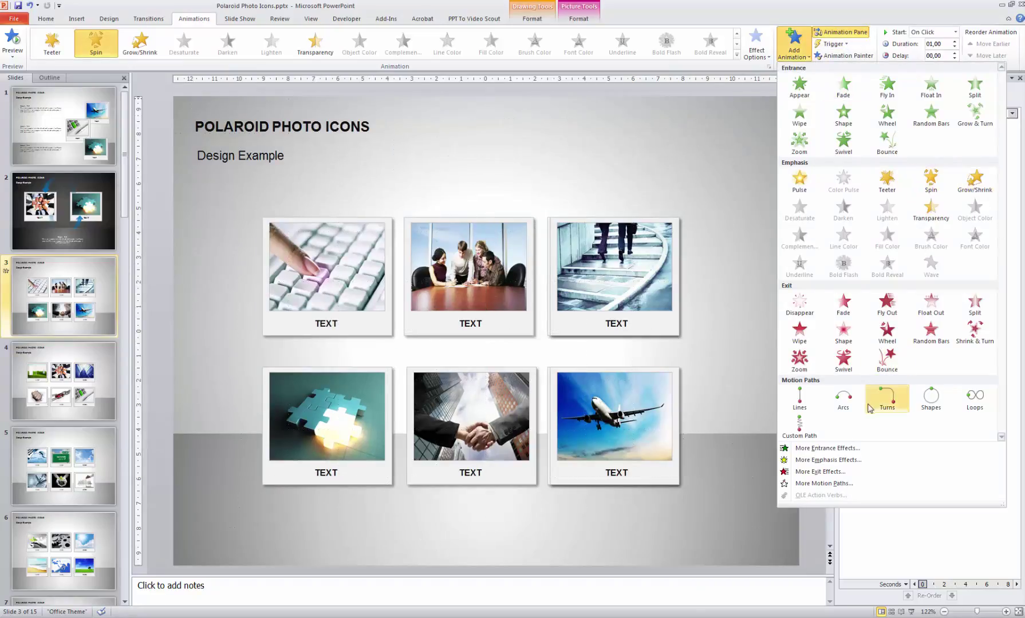
left_click(840, 401)
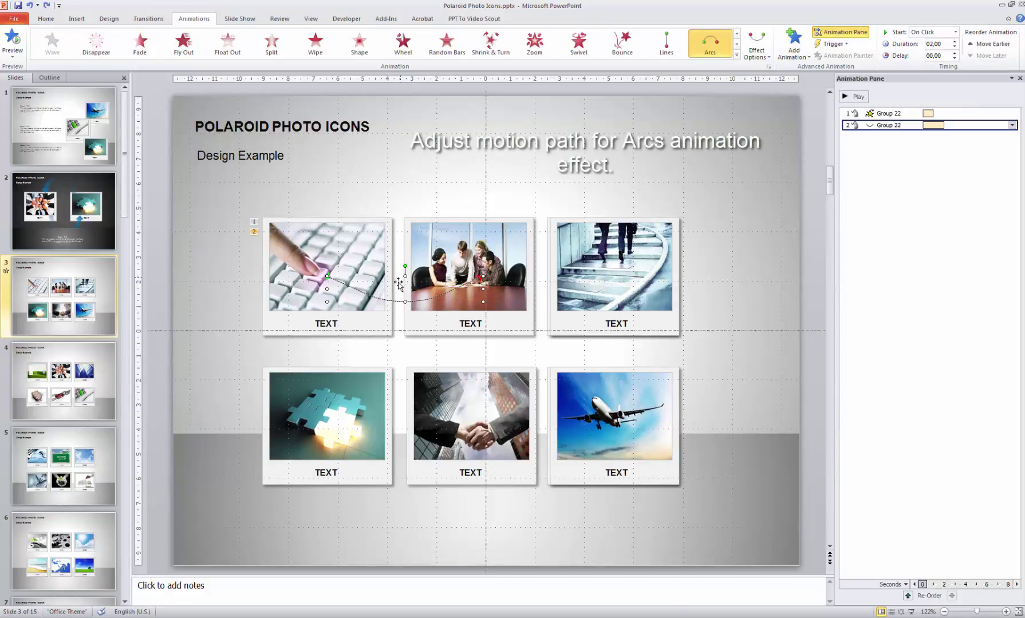
- Move the arc left, pull its start beyond the slide's left edge, and lower its middle point
left_click_drag(392, 301, 239, 300)
left_click_drag(233, 298, 235, 299)
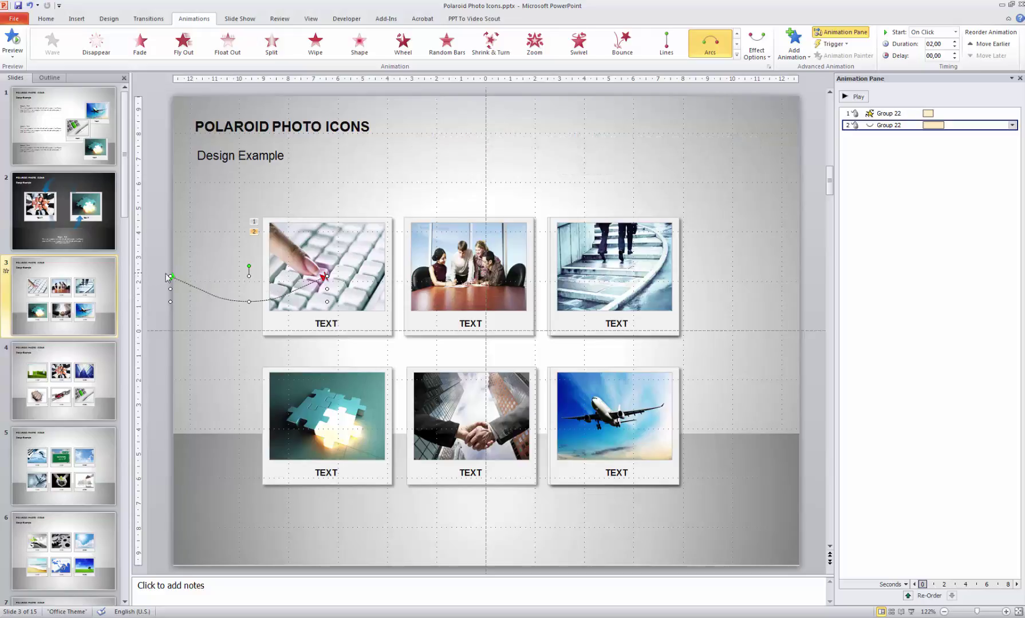
left_click_drag(171, 276, 118, 249)
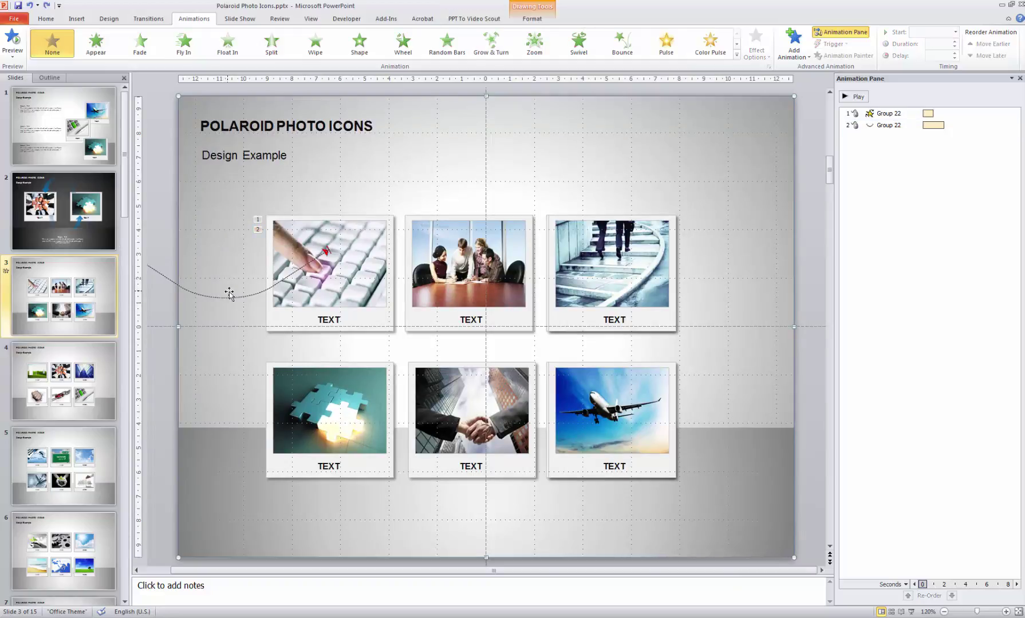
key("alt+shift")
left_click_drag(227, 298, 218, 305)
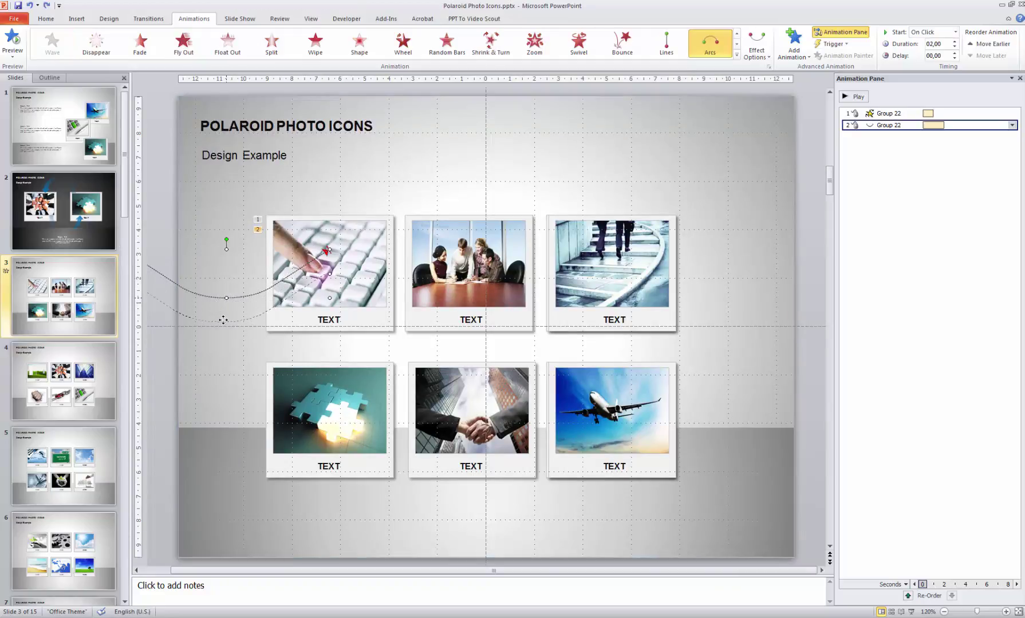
left_click_drag(223, 320, 214, 319)
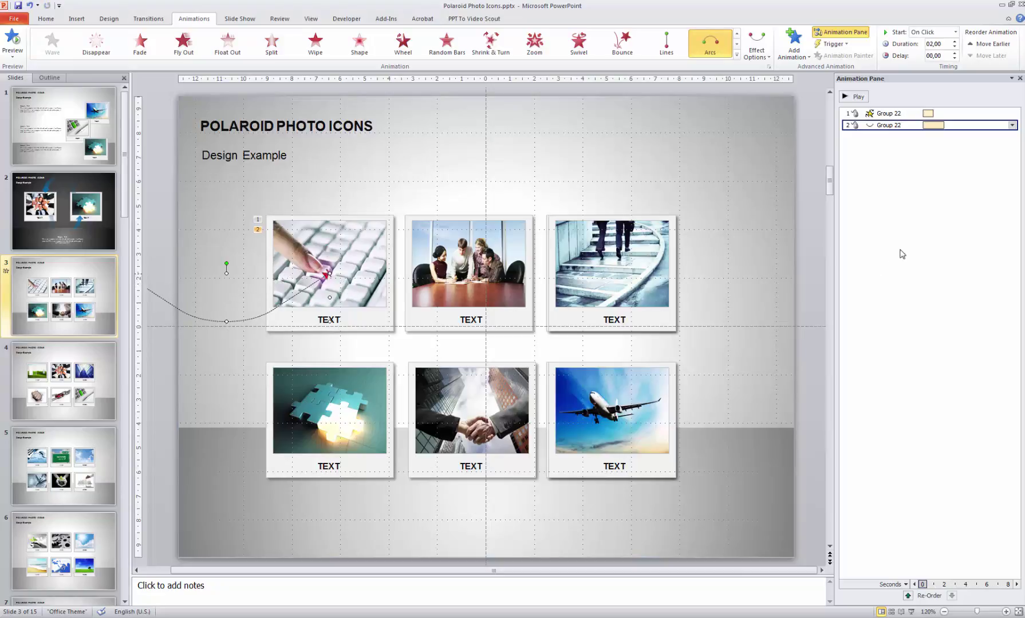
left_click(907, 201)
left_click(1012, 125)
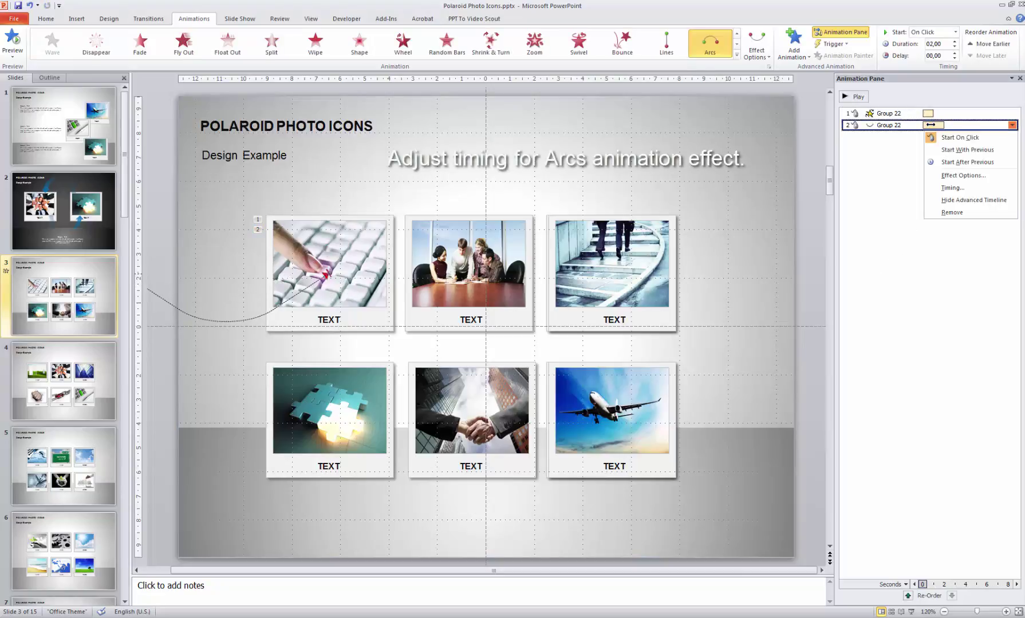
- Set both the Arcs path and the Spin to Start With Previous
left_click(952, 151)
left_click(913, 114)
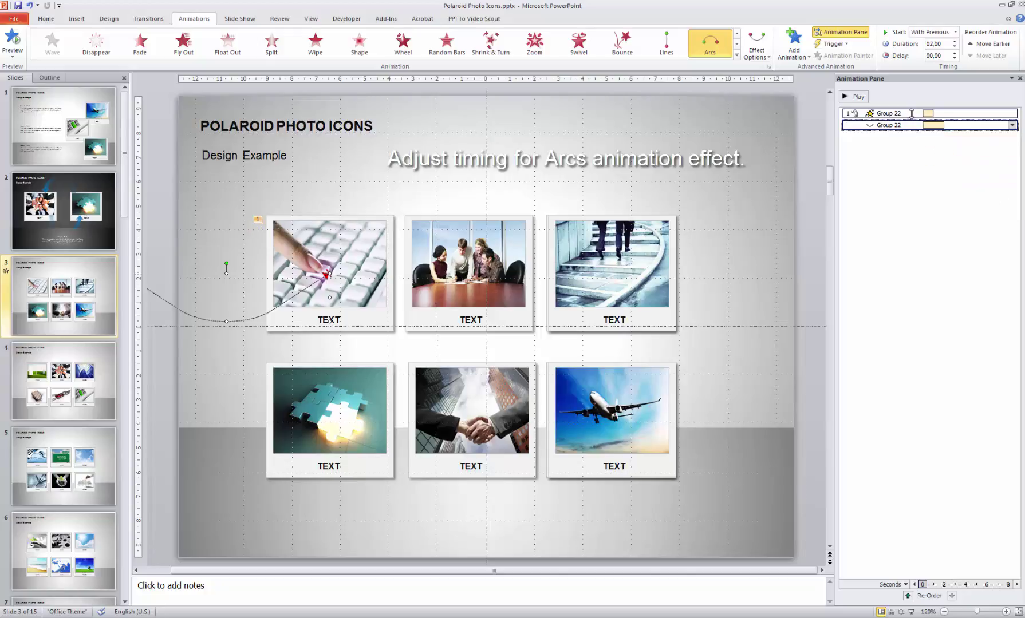
right_click(916, 113)
left_click(924, 136)
- Set the Arcs path's duration to 1 second (Fast)
left_click(923, 125)
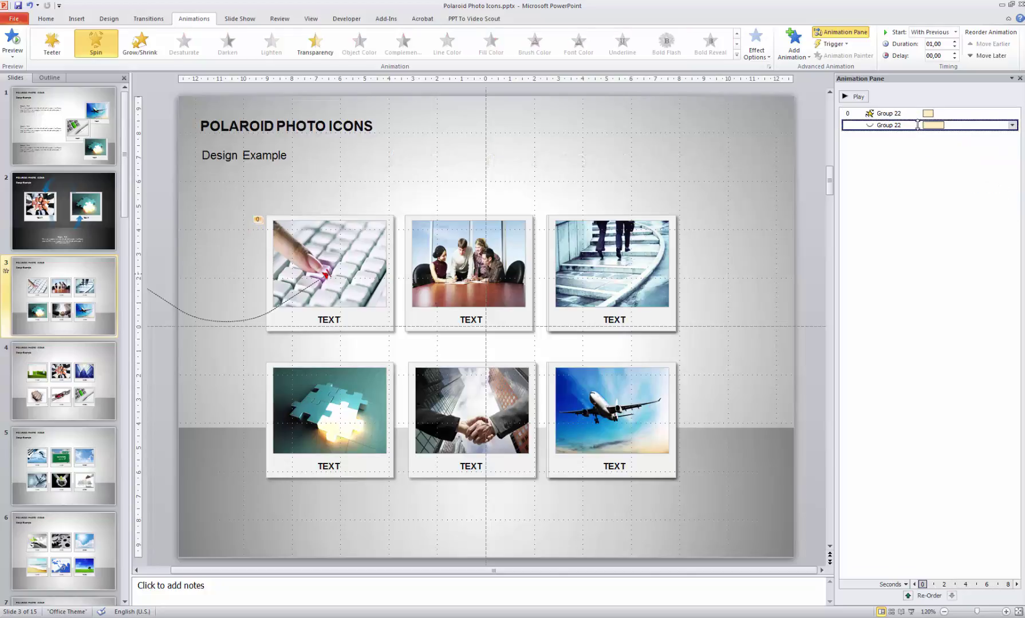
right_click(923, 126)
left_click(951, 188)
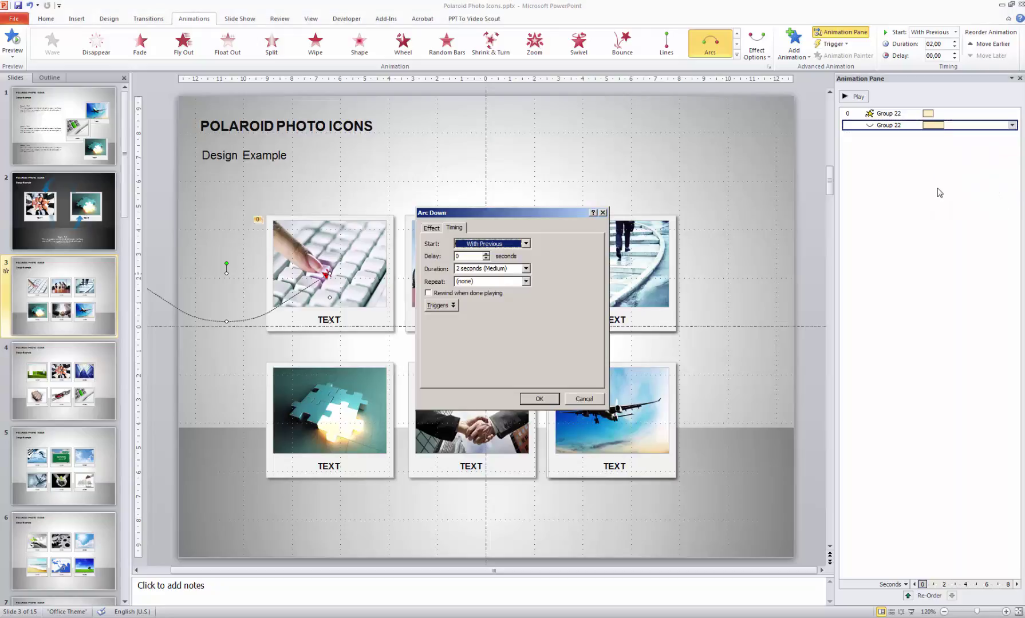
left_click(526, 269)
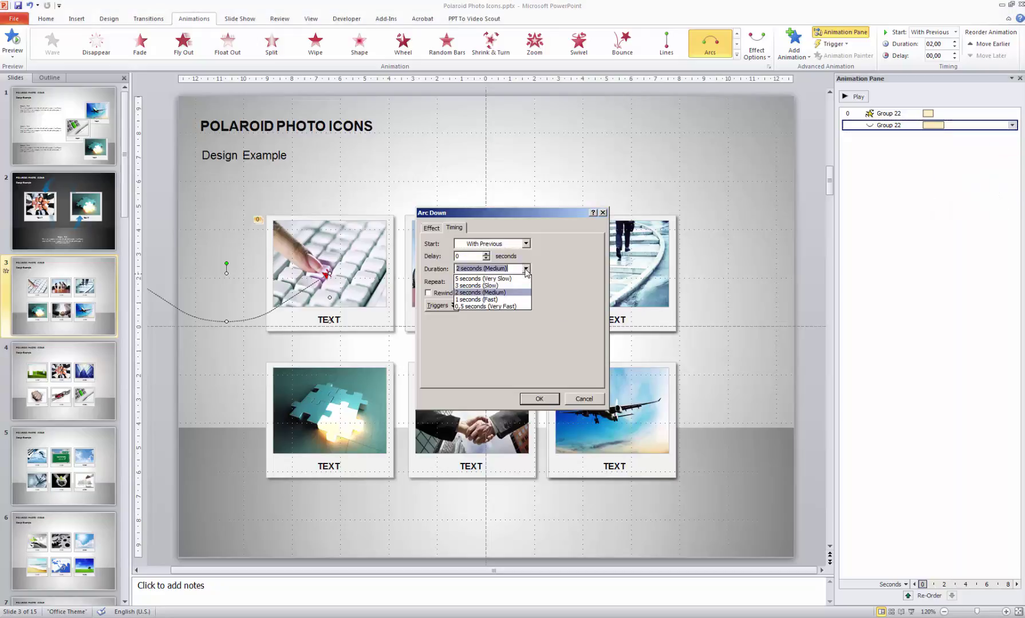
left_click(507, 300)
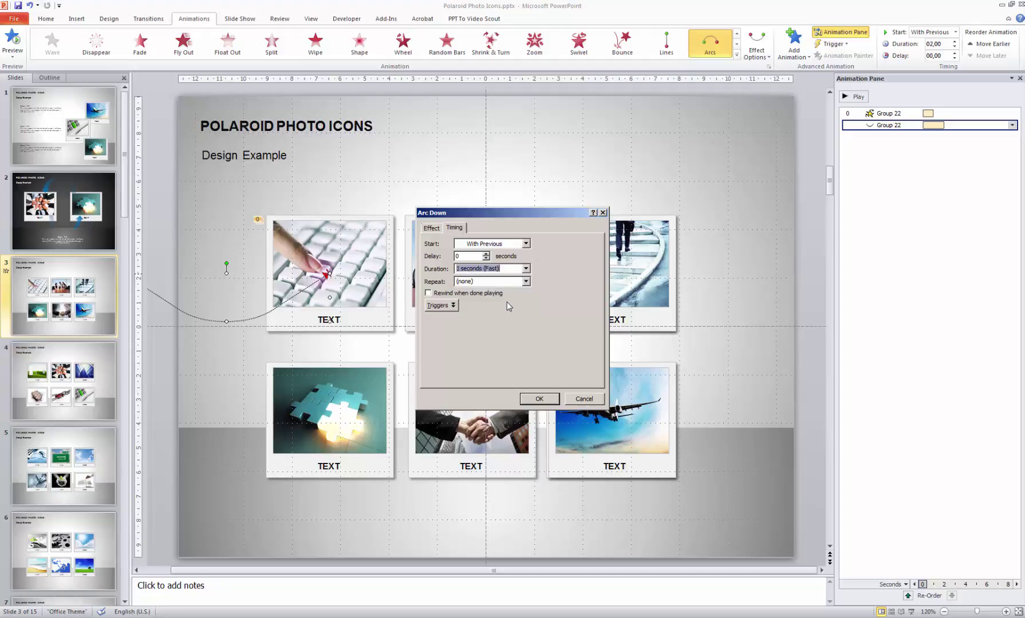
left_click(538, 398)
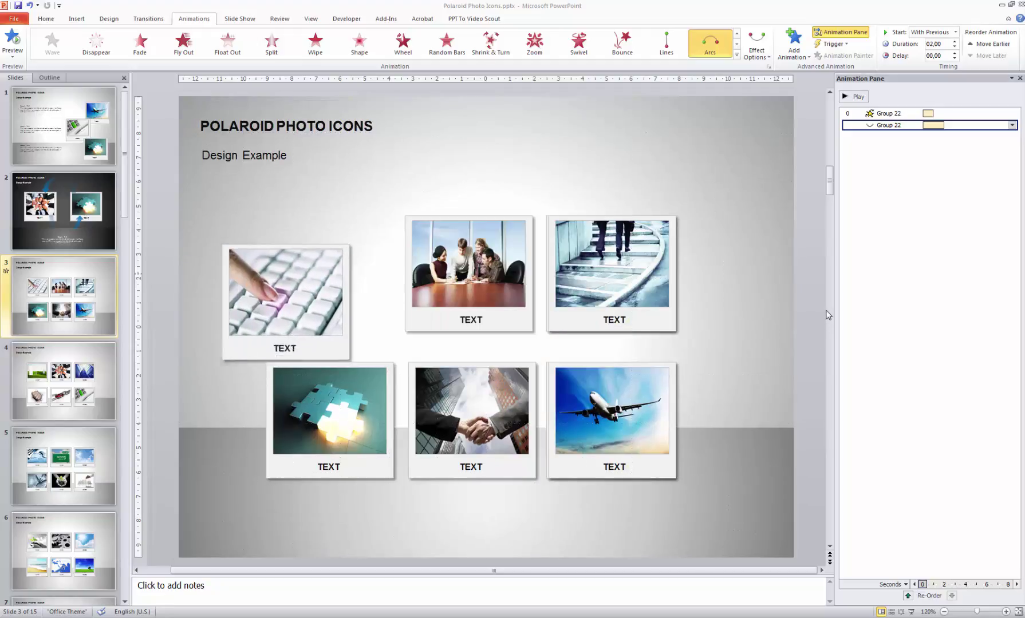
- Preview the animations in the slide show, then exit and reselect the keyboard photo group
left_click(911, 612)
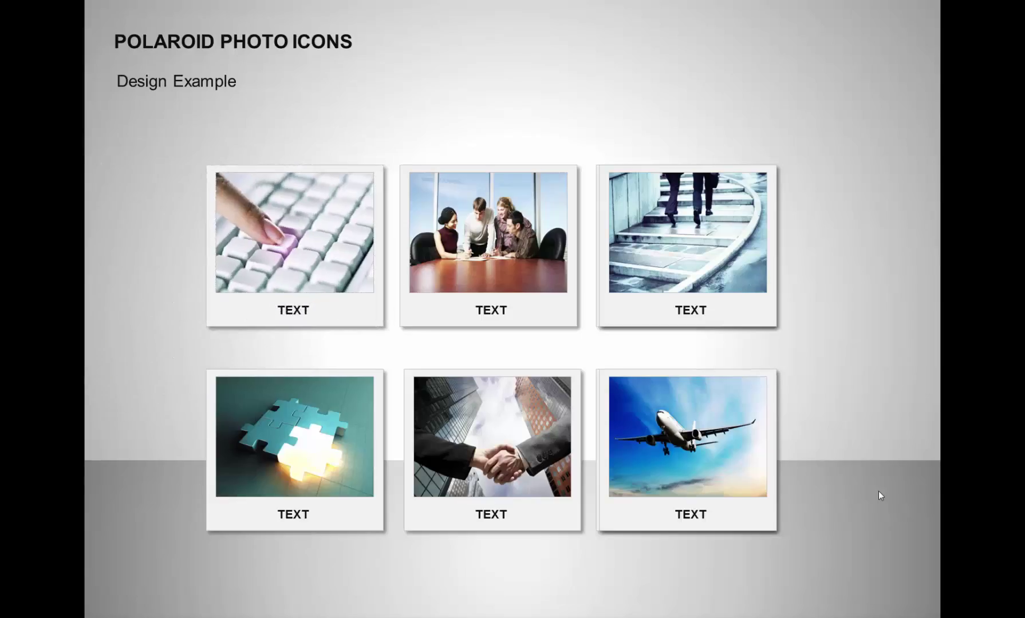
key("Escape")
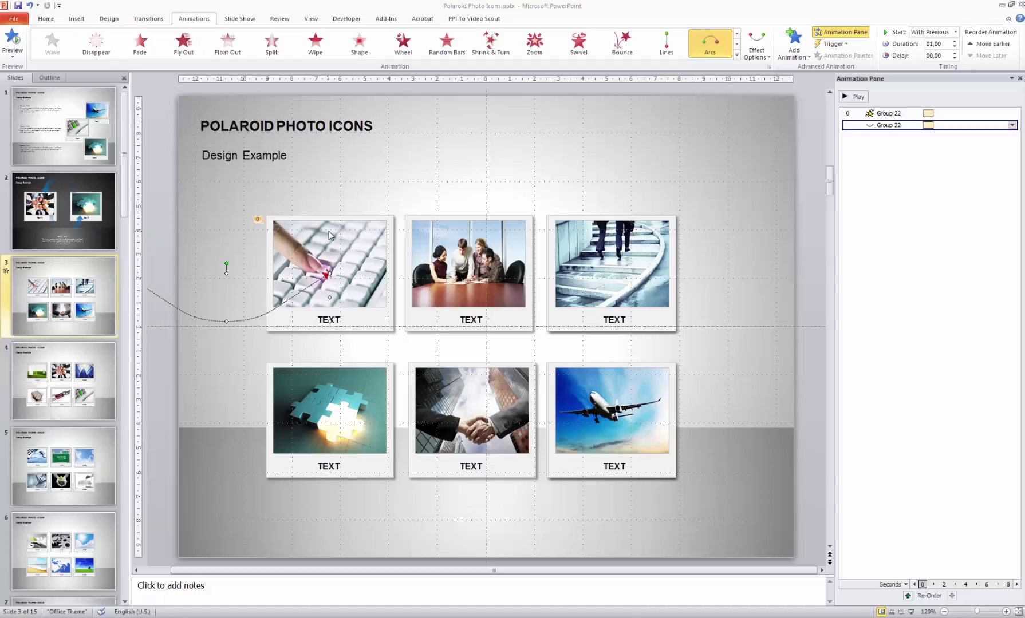
left_click(328, 229)
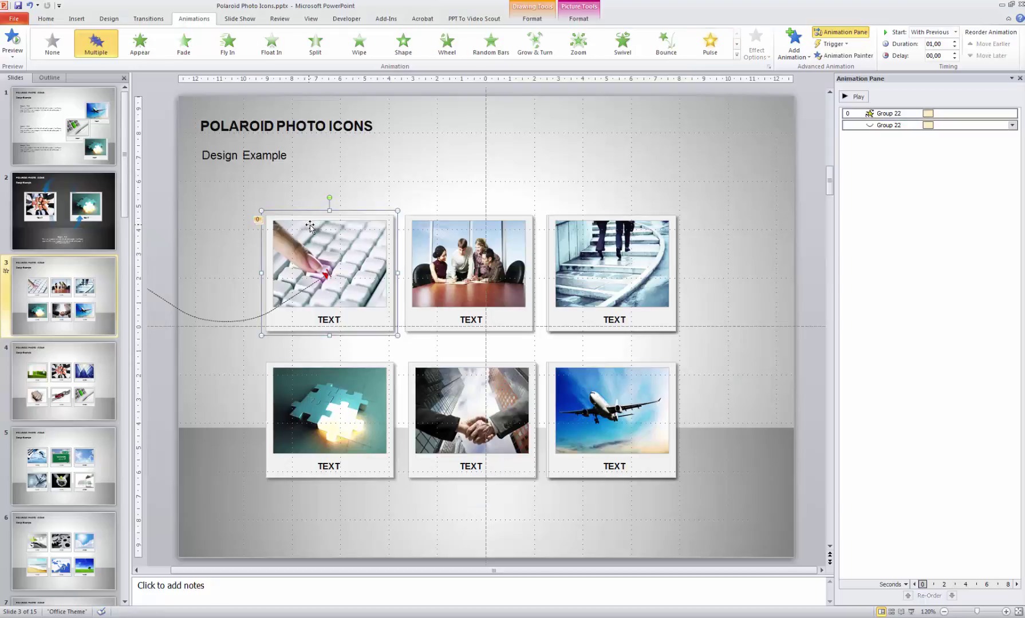
- Copy the keyboard group's animations onto the meeting photo group (Group 19) with Animation Painter
left_click(848, 56)
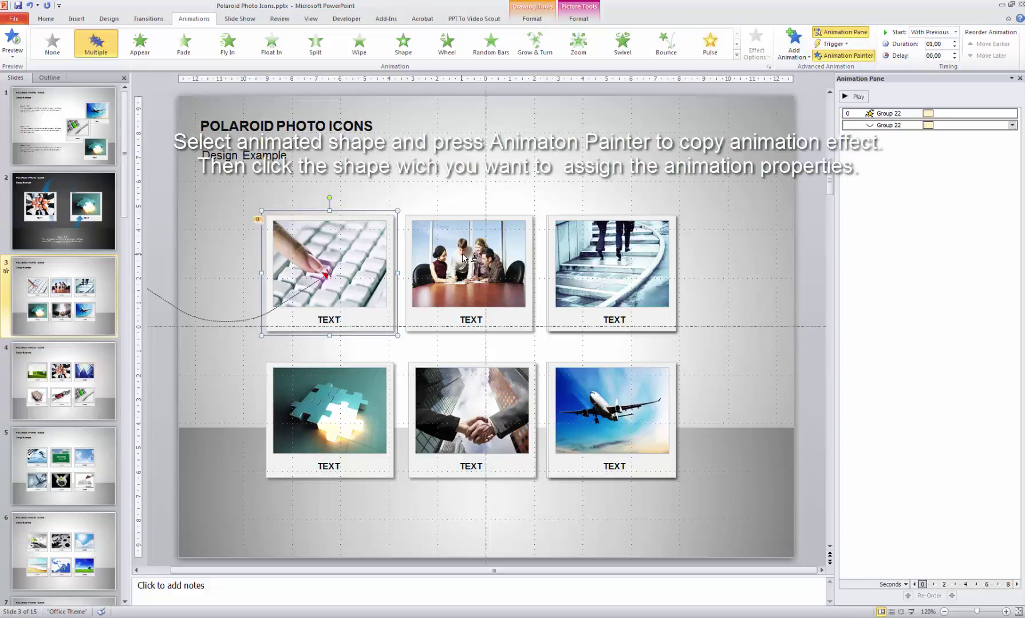
left_click(412, 223)
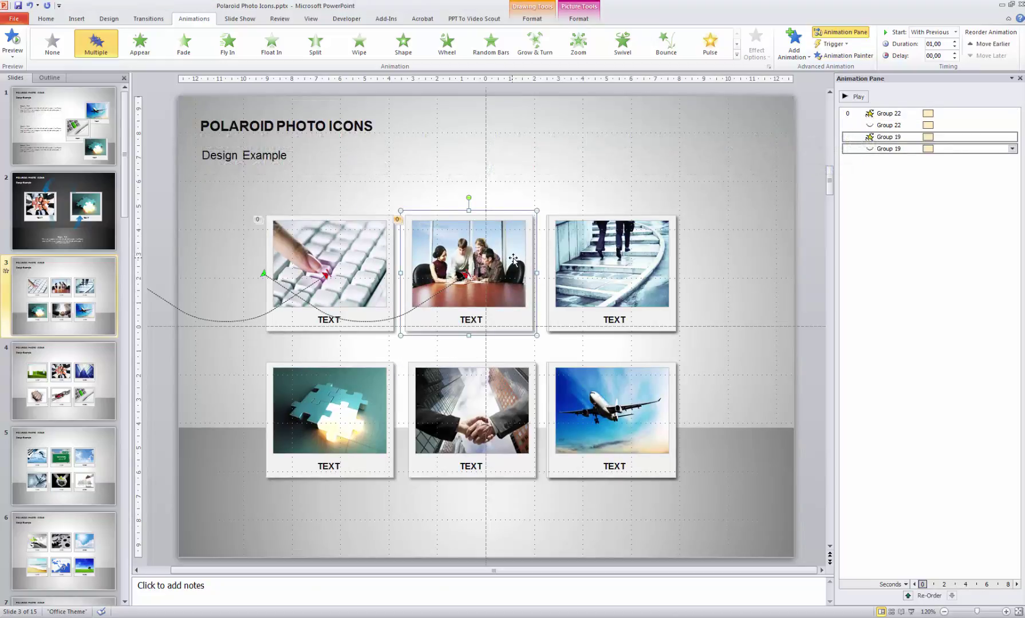
left_click(273, 282)
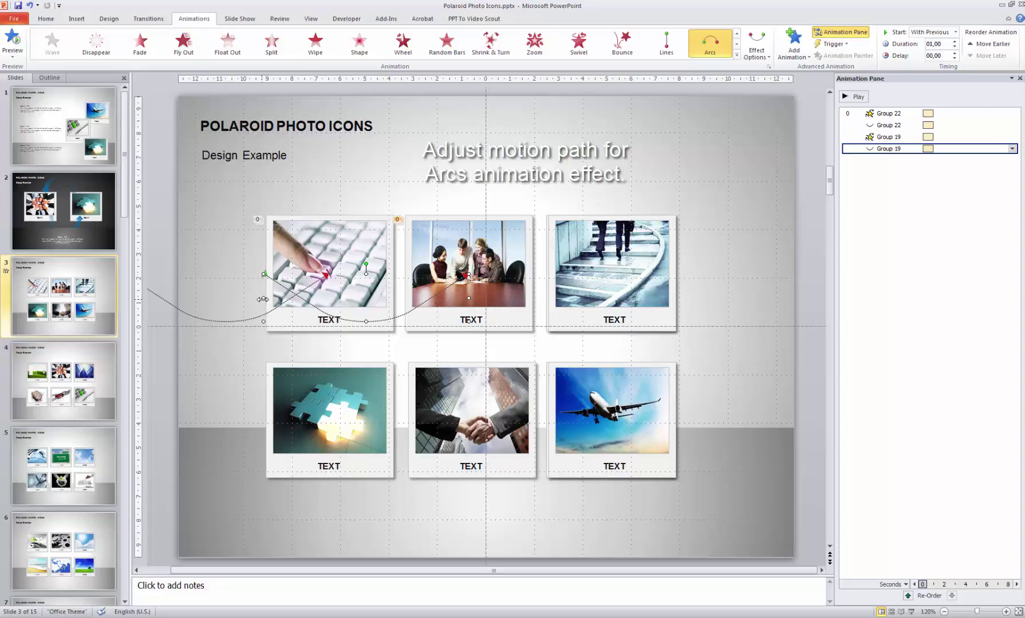
- Move and stretch Group 19's arc path so it runs from the slide's left edge to the meeting photo
left_click(378, 292)
left_click(444, 296)
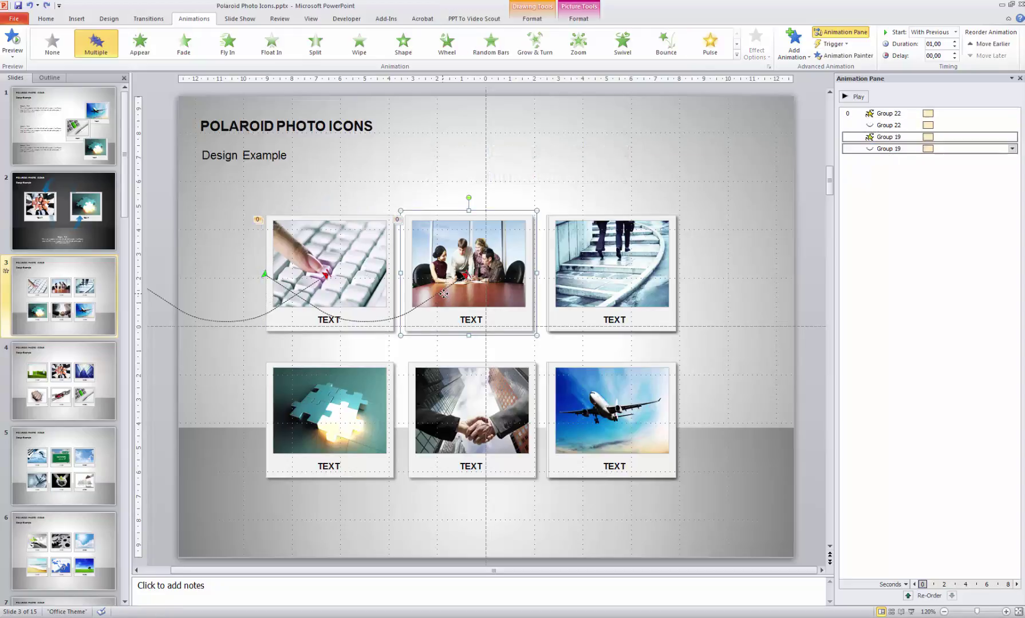
left_click(264, 279)
left_click_drag(264, 292, 203, 345)
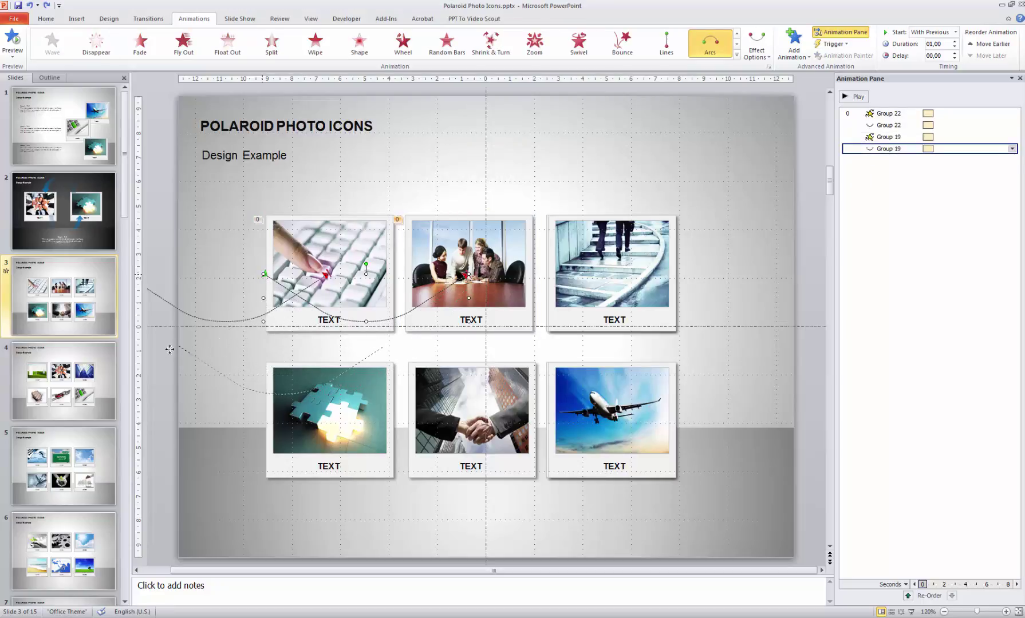
left_click_drag(203, 345, 157, 356)
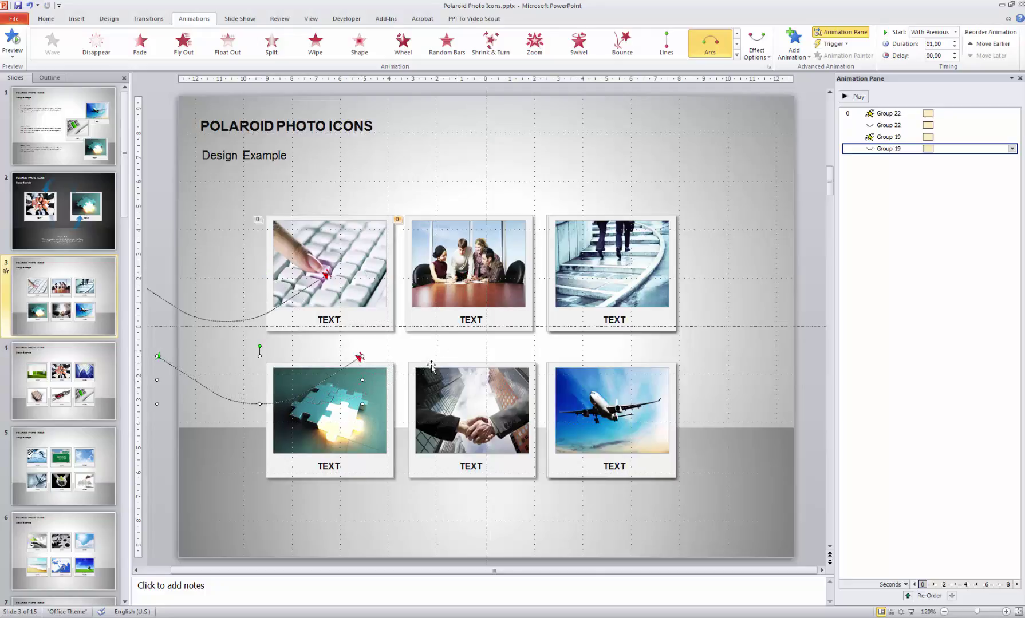
left_click_drag(444, 349, 452, 358)
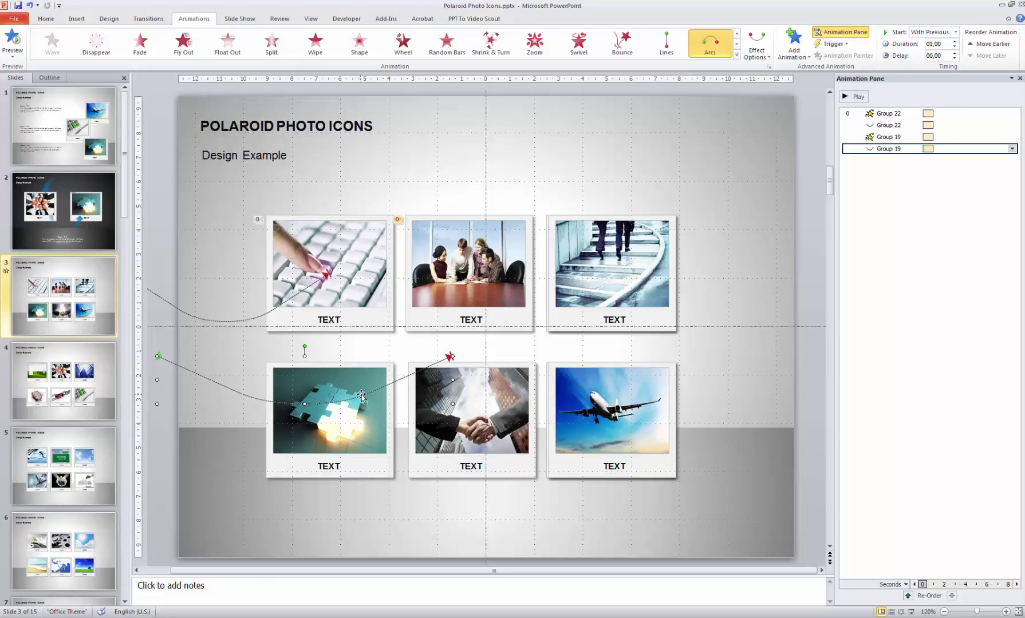
left_click_drag(362, 395, 362, 325)
left_click_drag(361, 319, 360, 320)
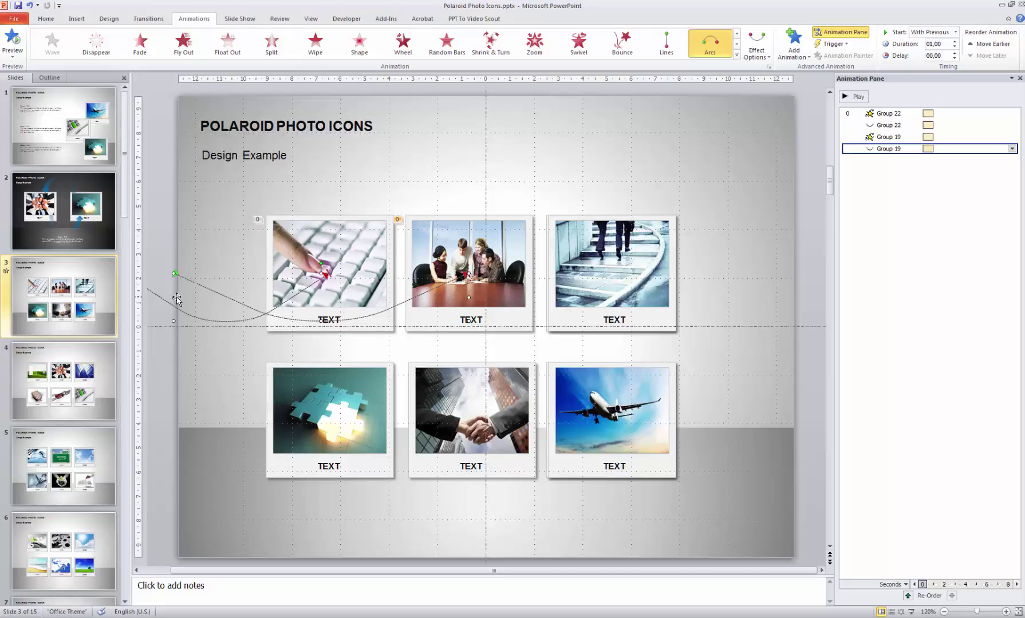
scroll(152, 295, "left", 1)
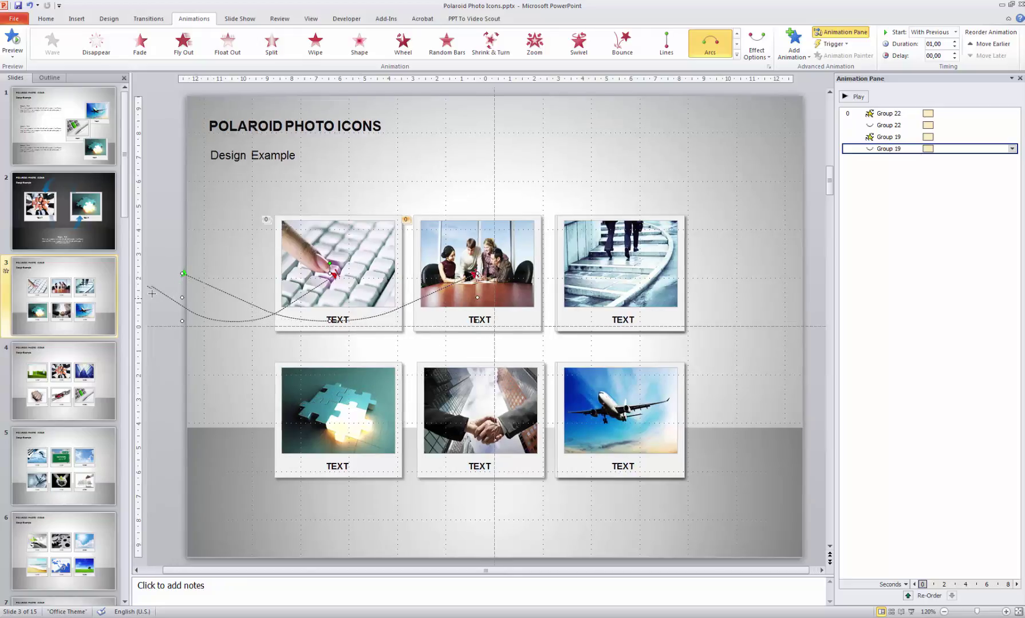
left_click_drag(152, 292, 156, 297)
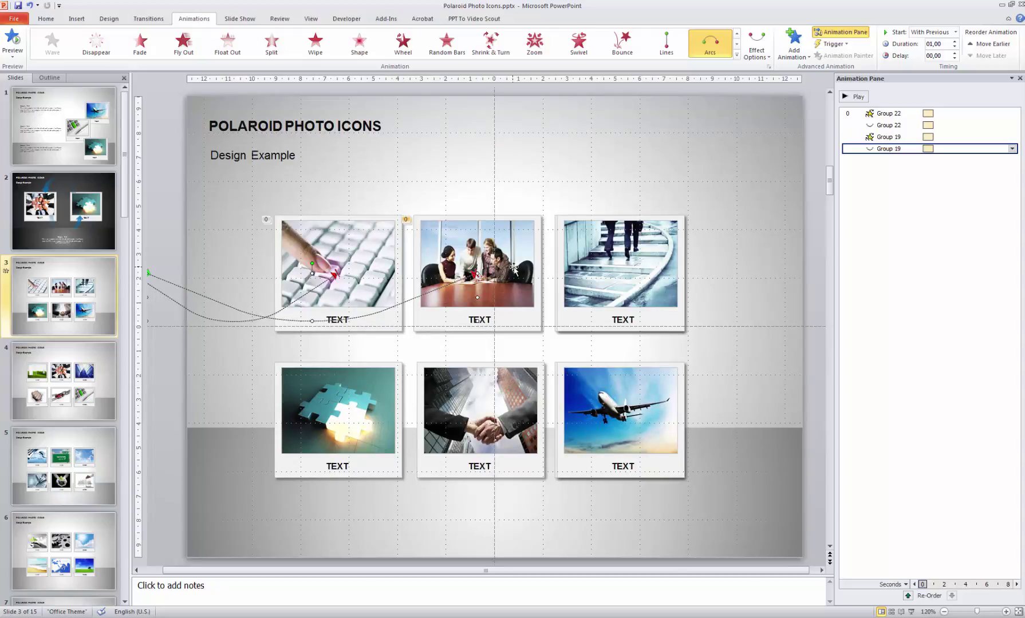
left_click(910, 612)
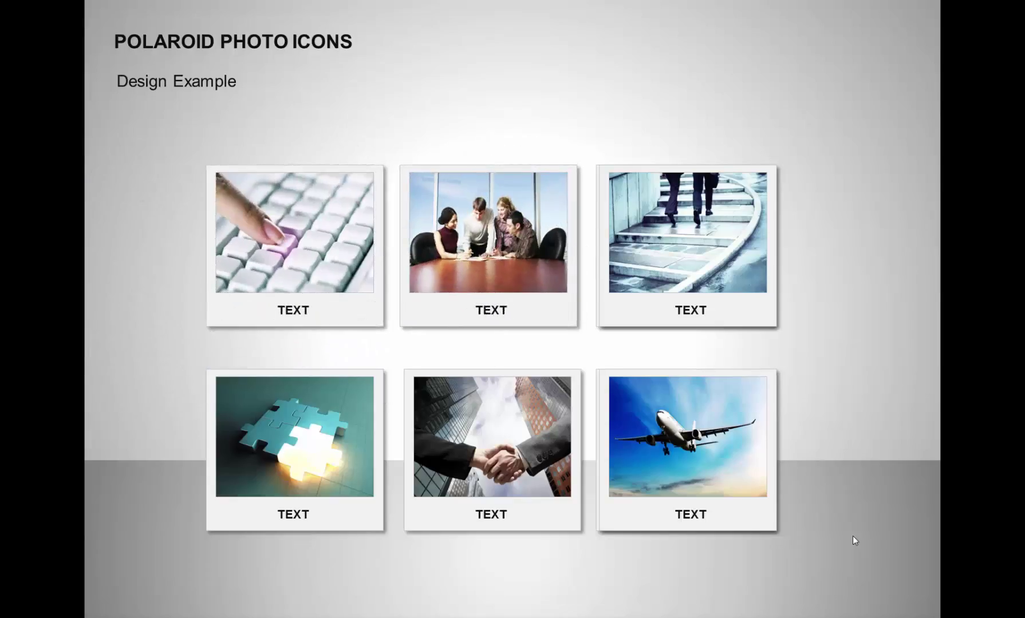
key("Escape")
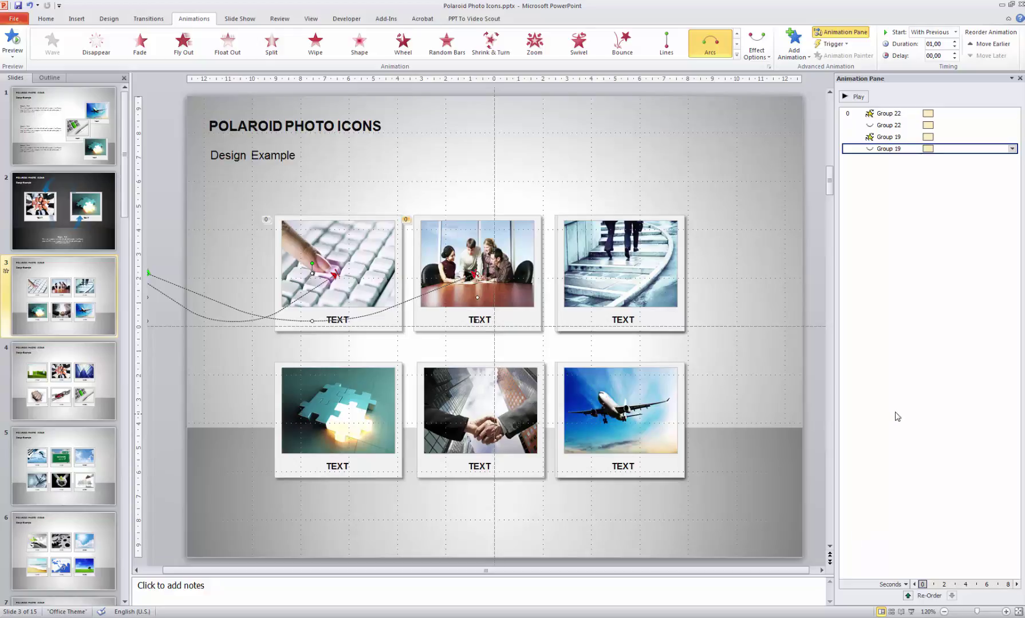
left_click(876, 136)
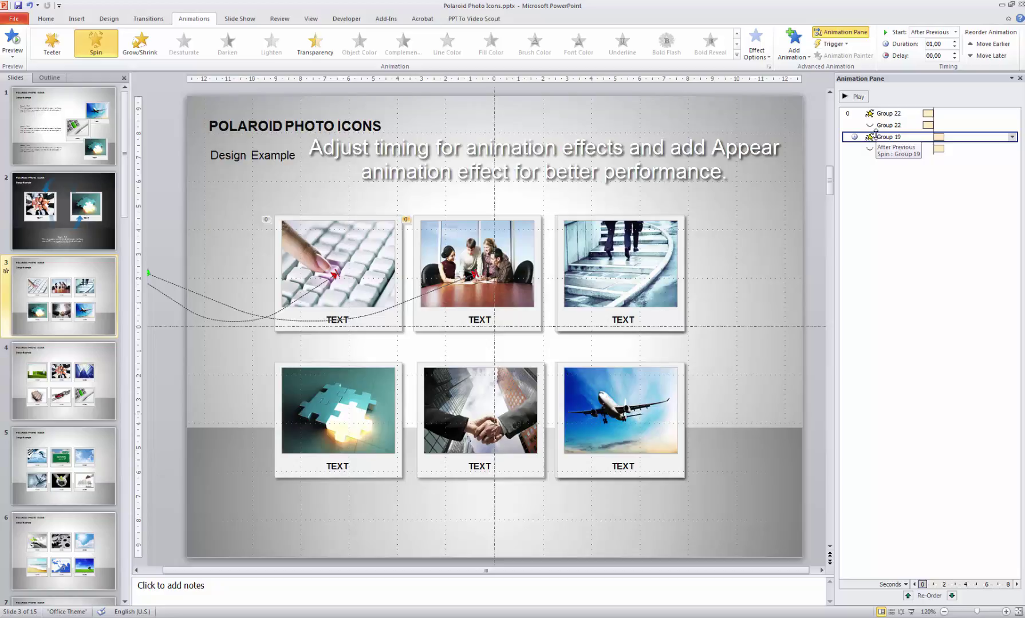
- Add an Appear entrance to the meeting photo group
right_click(876, 137)
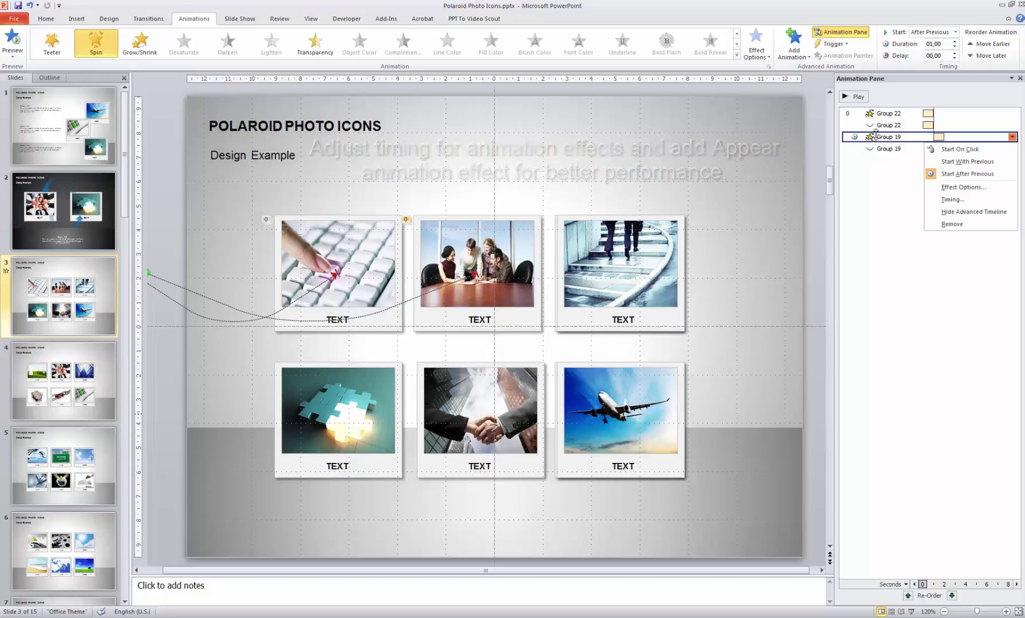
left_click(878, 184)
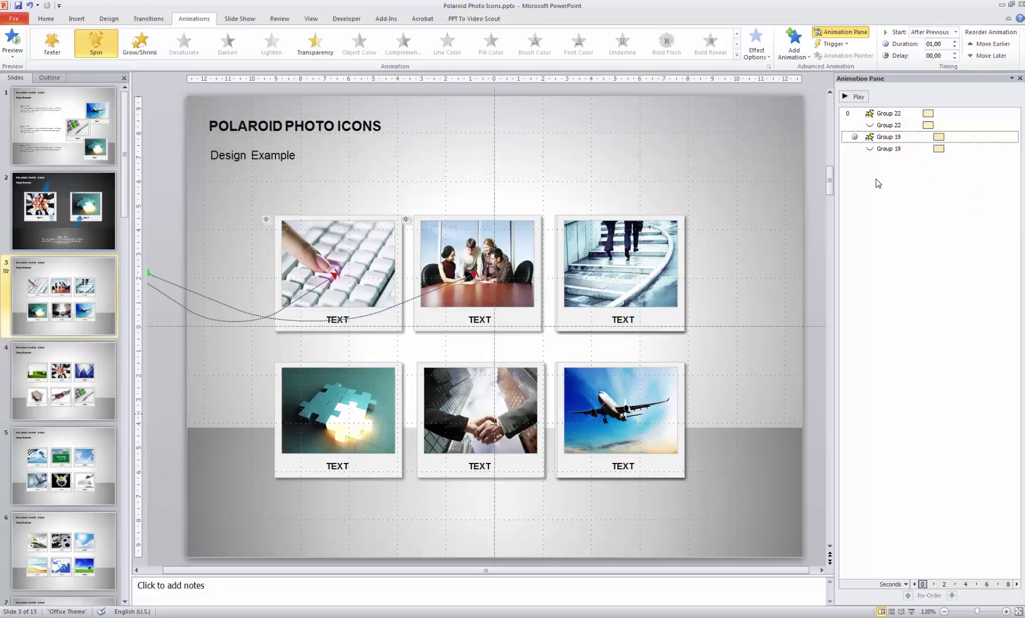
right_click(884, 131)
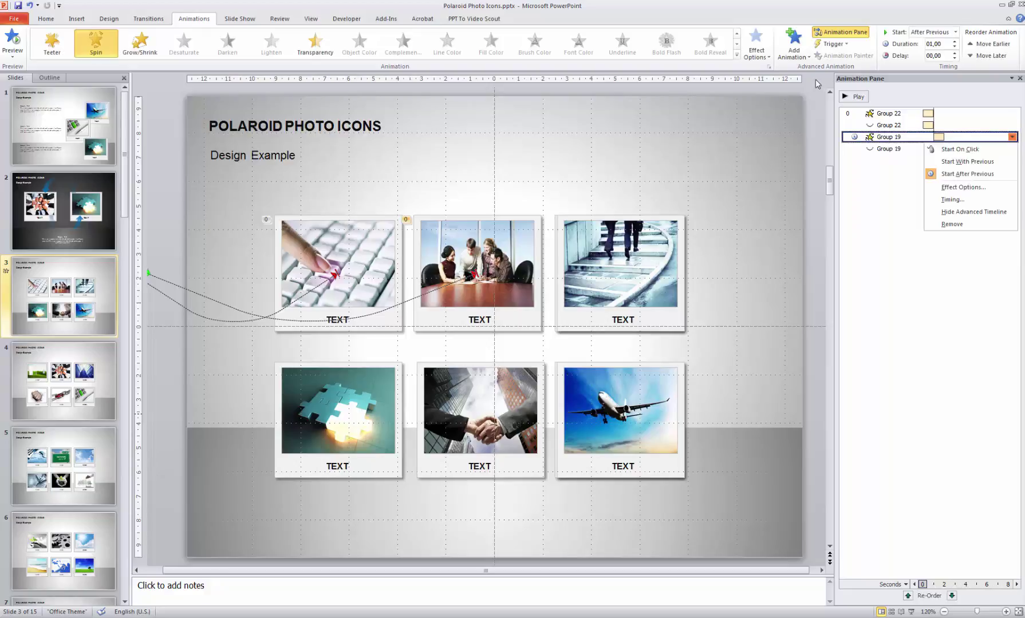
left_click(799, 51)
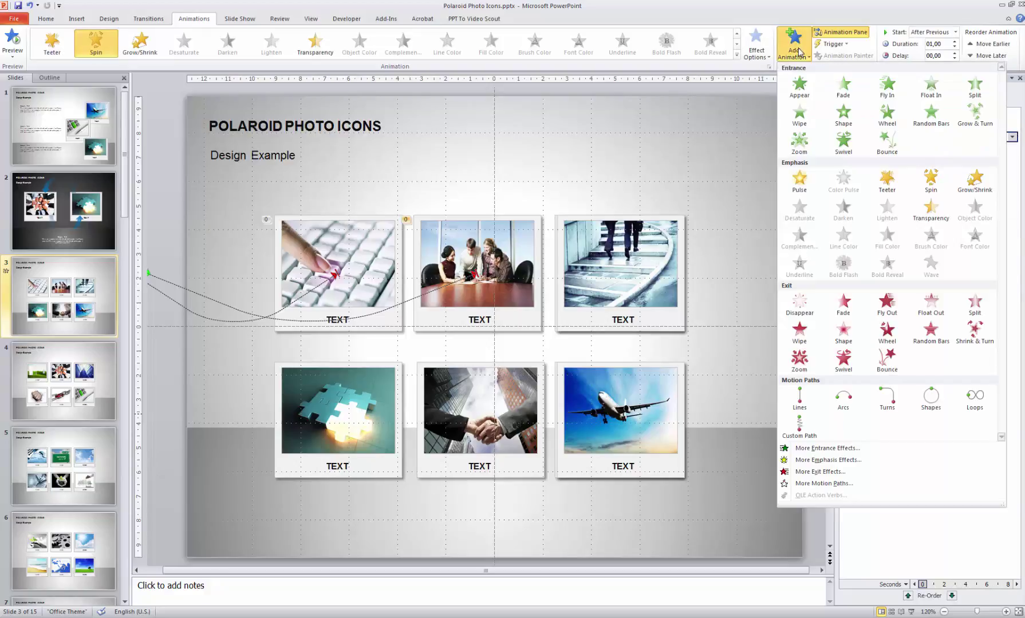
left_click(800, 86)
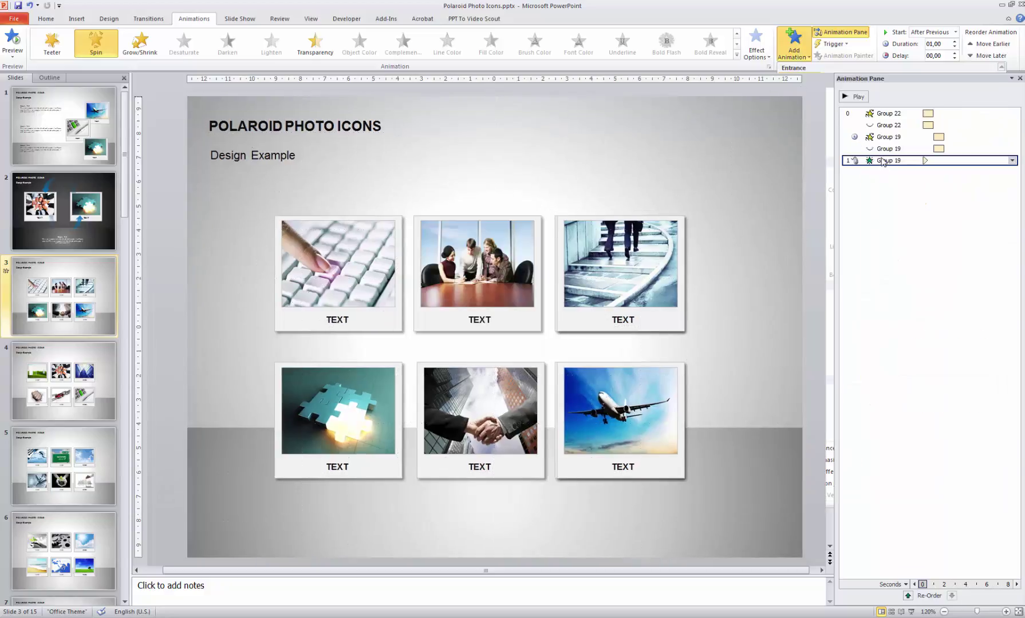
- Move Appear above Group 19's Spin and Arcs, set it After Previous, and preview the show
right_click(884, 162)
left_click_drag(883, 162, 883, 138)
right_click(885, 137)
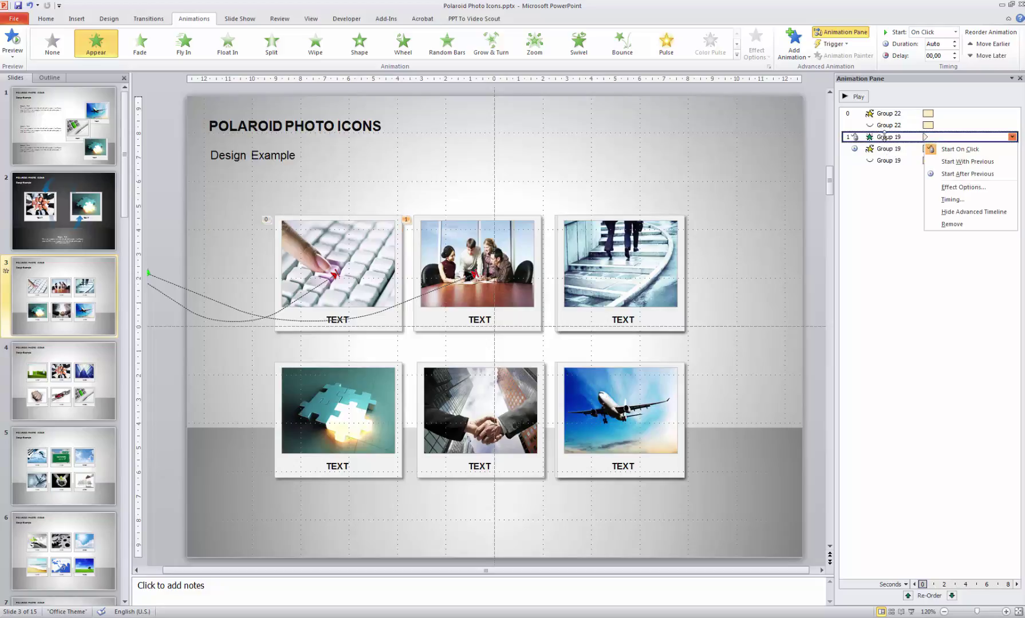
left_click(954, 174)
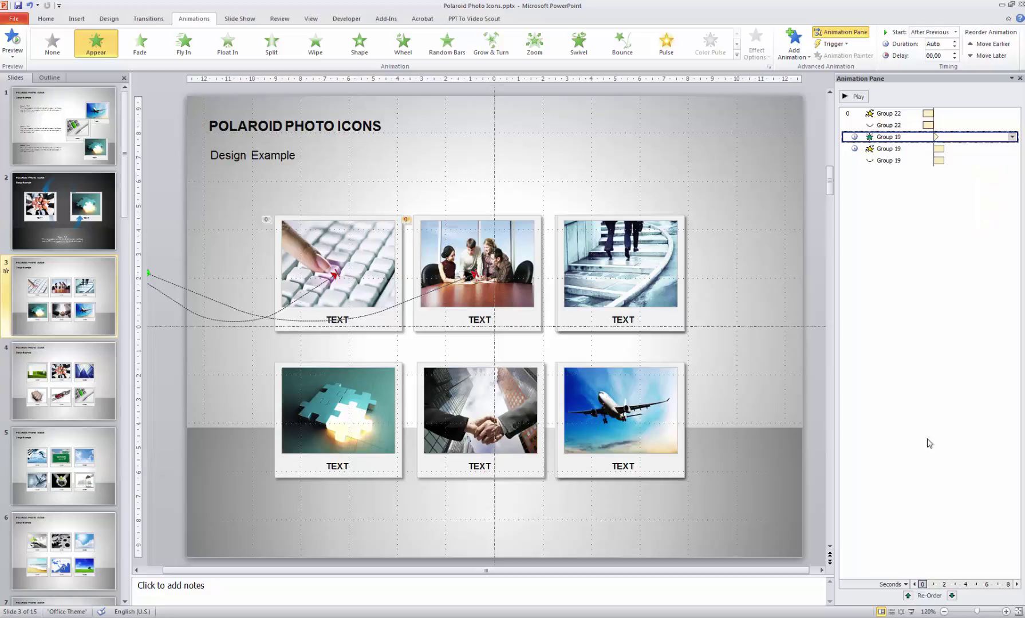
left_click(911, 612)
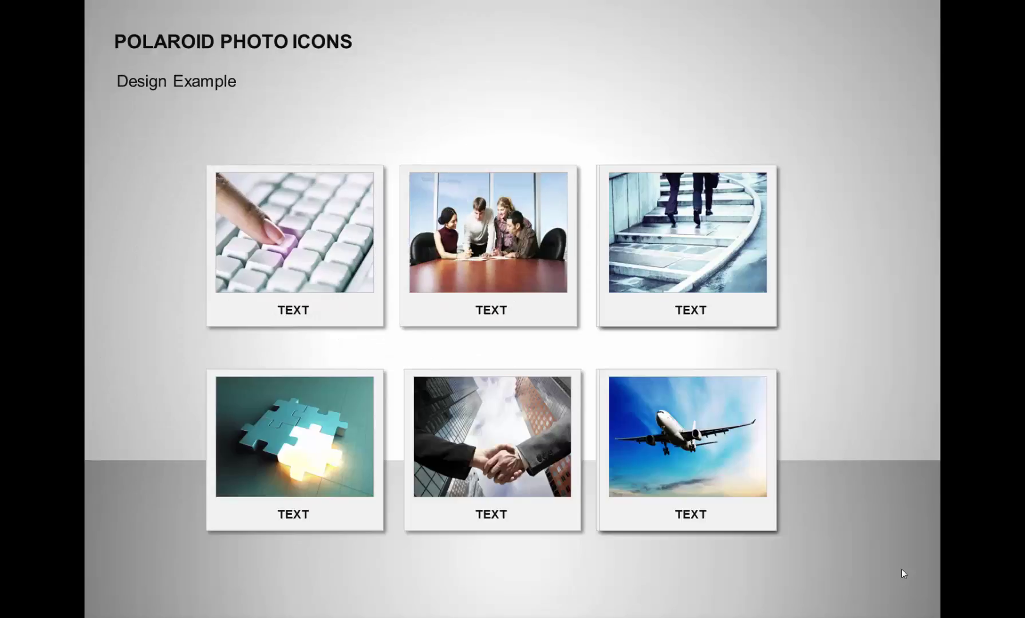
- Exit the slide show preview and return to editing
key("Escape")
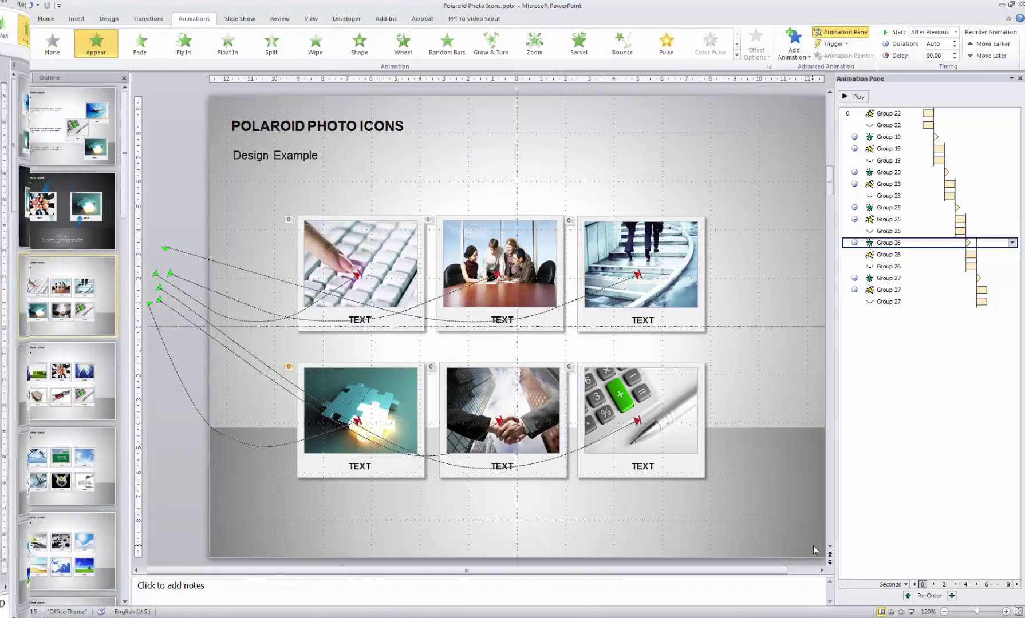
- Play the slide show from slide 3 to watch the photos arc in
left_click(913, 611)
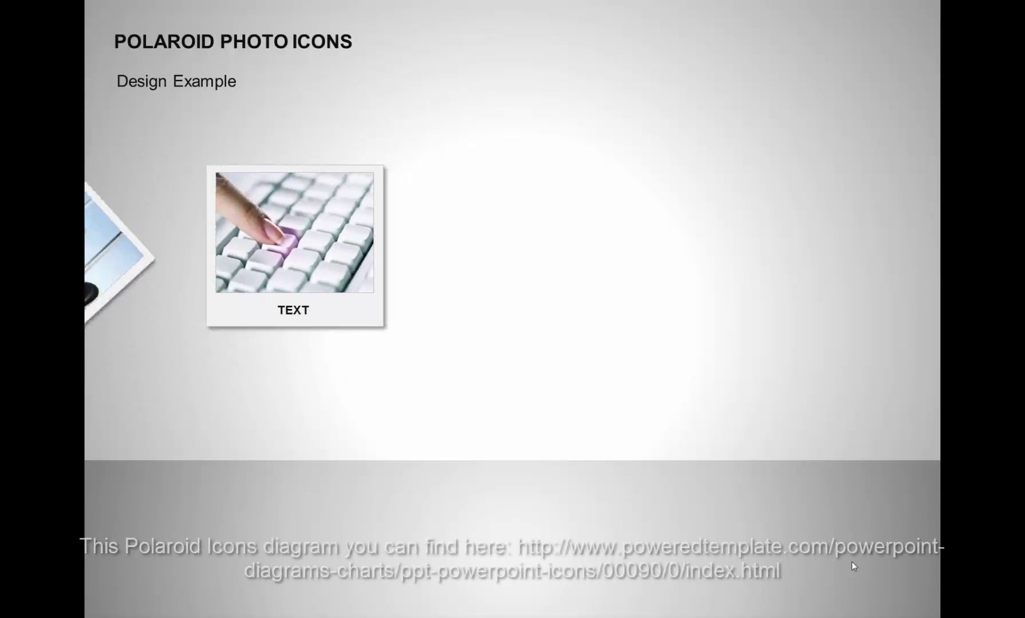